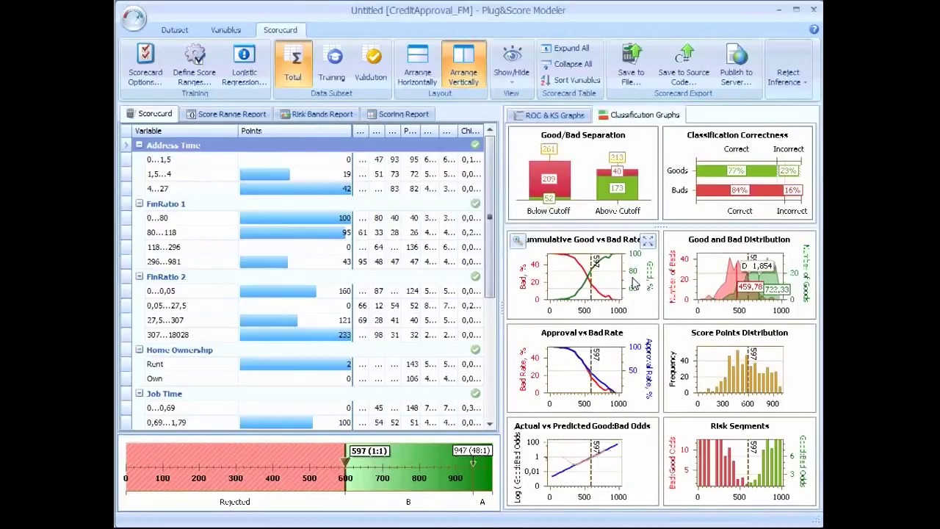
Step: Close the CreditApproval_FM scorecard project, leaving an empty workspace with no dataset
mouse_move(600, 276)
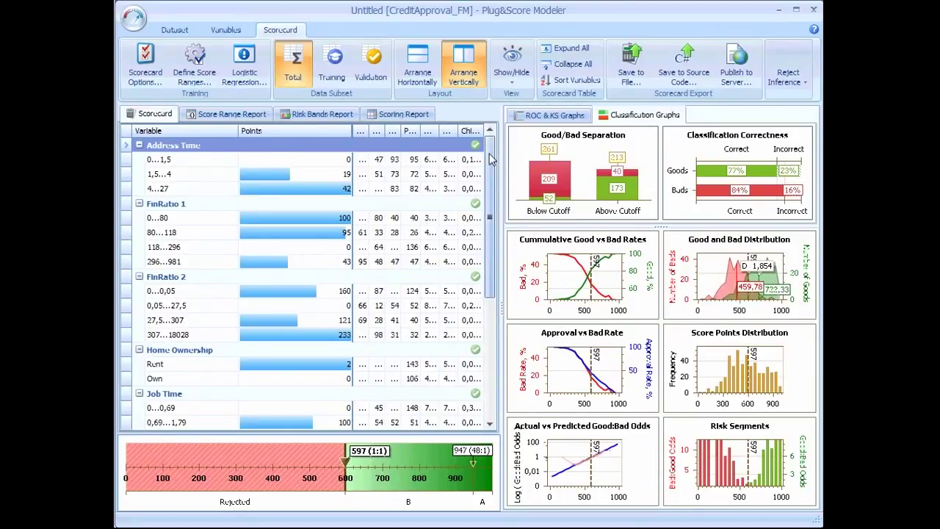
left_click_drag(490, 158, 491, 272)
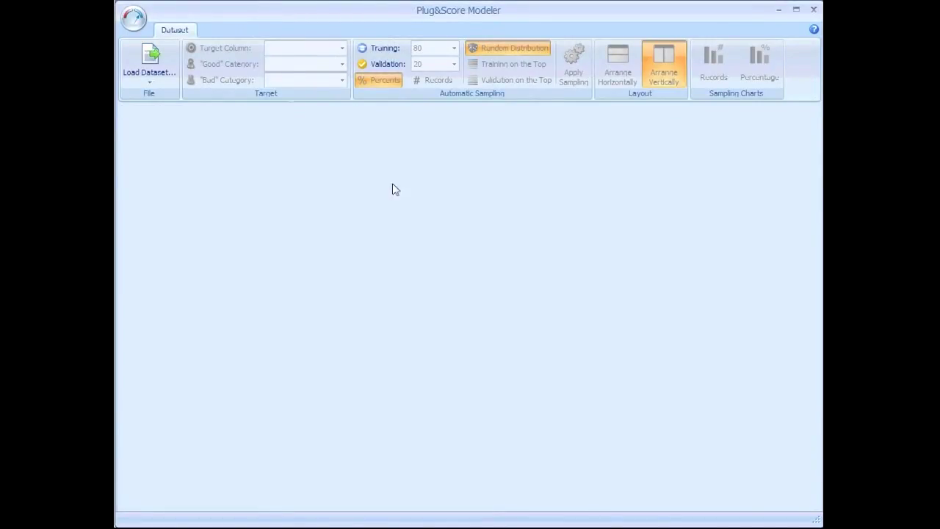
Step: Load Sheet1 of the CreditApproval_FM data file as the new dataset
left_click(139, 17)
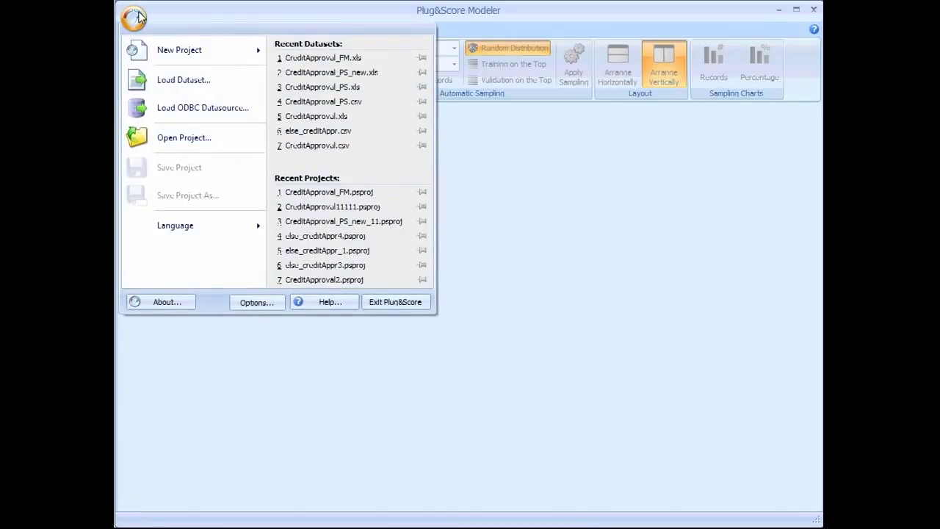
left_click(188, 81)
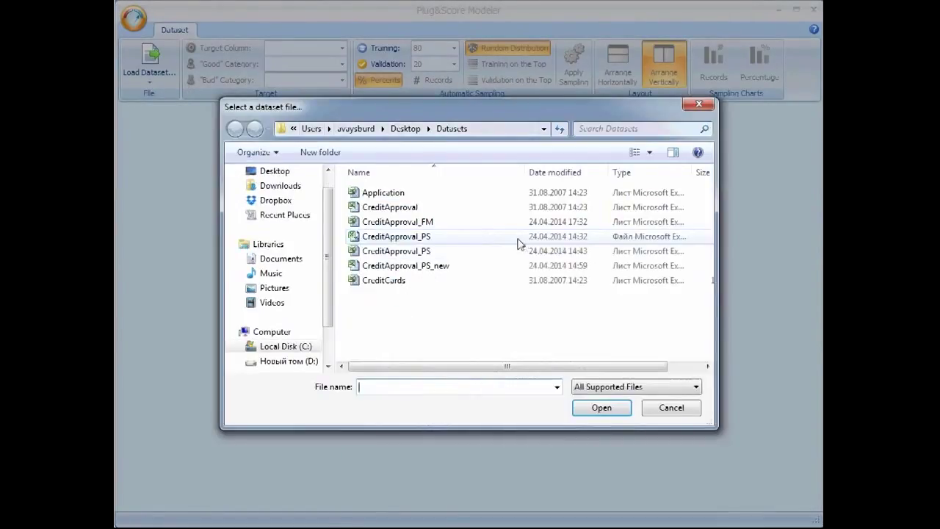
double_click(488, 227)
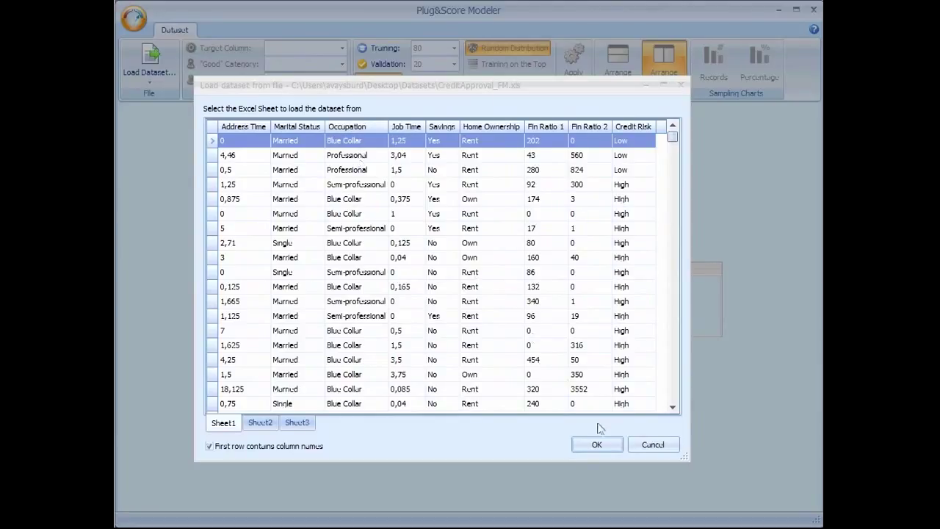
left_click(607, 445)
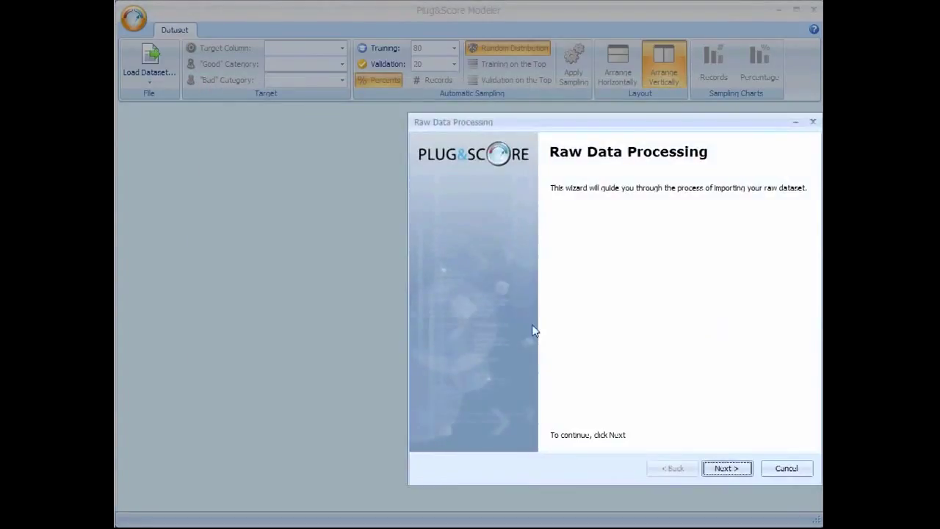
Step: Import the raw data with anomalous records disabled rather than replaced
left_click(726, 471)
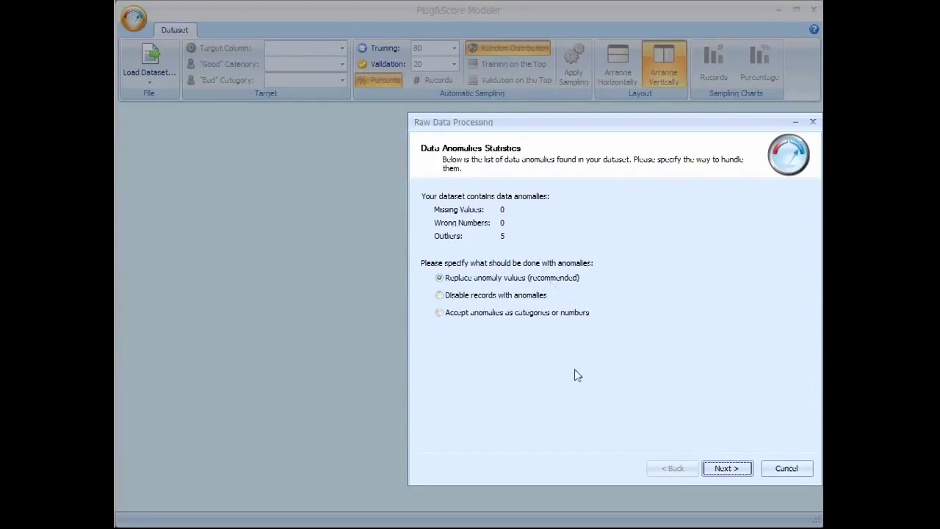
left_click(458, 296)
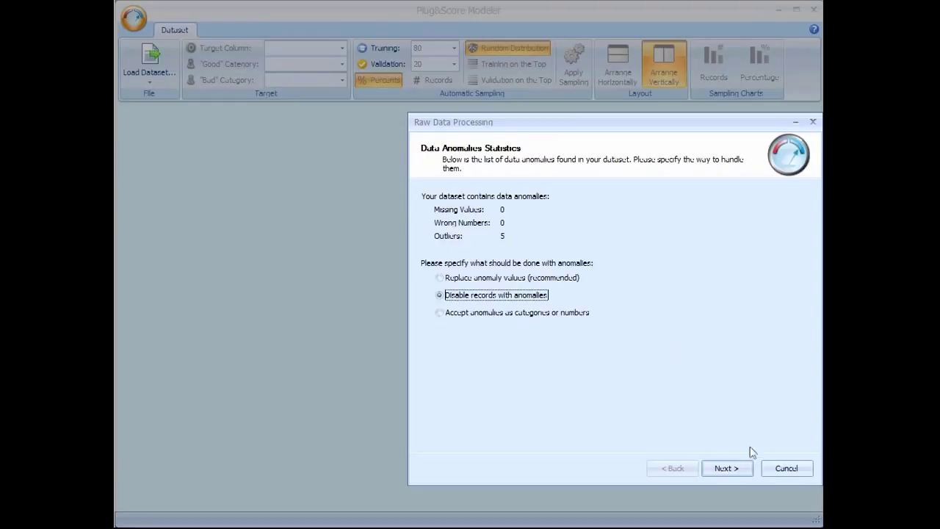
left_click(735, 469)
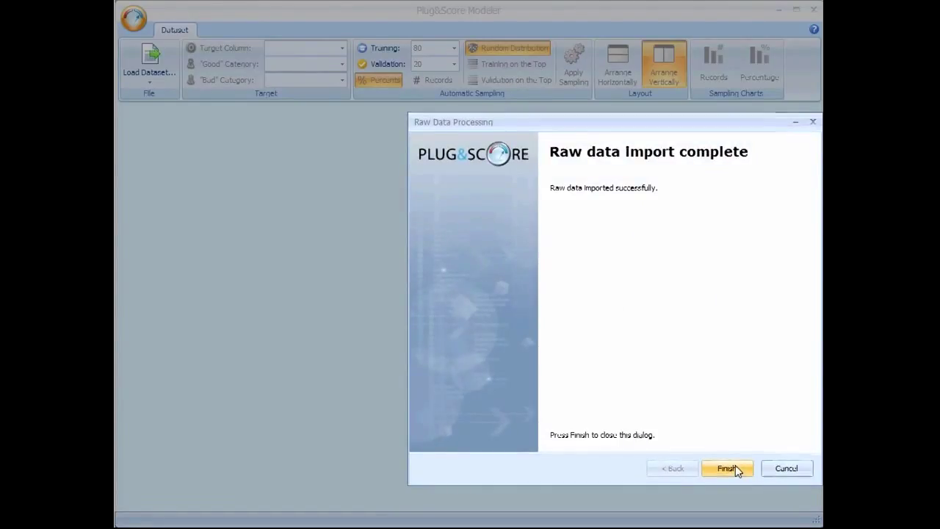
left_click(735, 466)
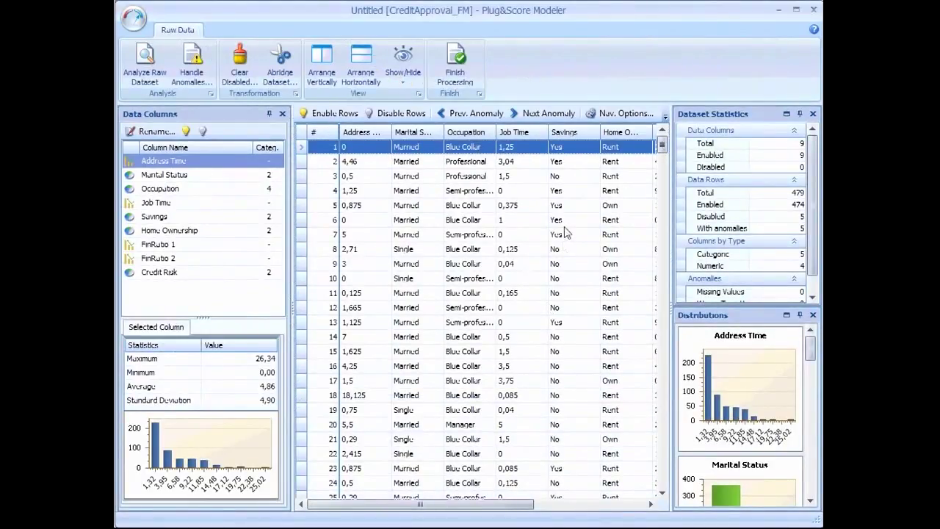
Step: Filter the data grid to show only the rows with anomalies for review
left_click_drag(673, 166, 745, 179)
left_click(719, 114)
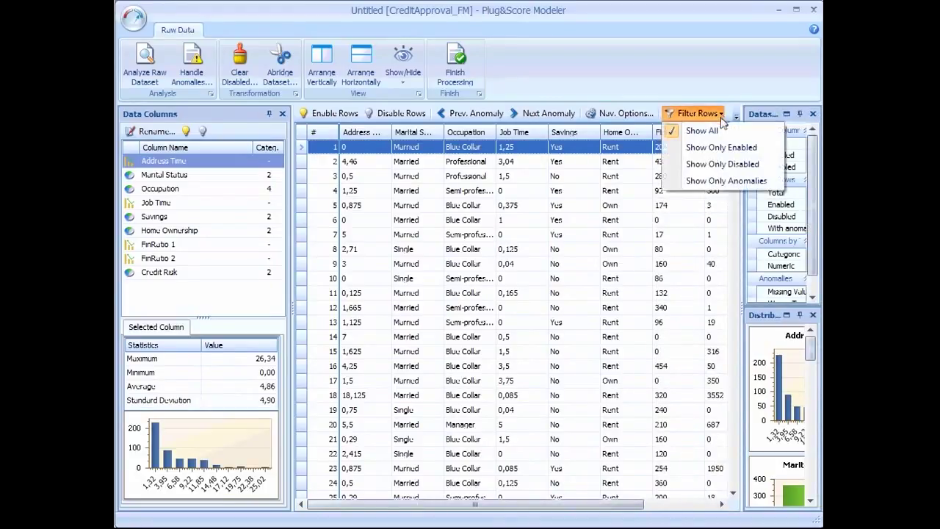
left_click(712, 182)
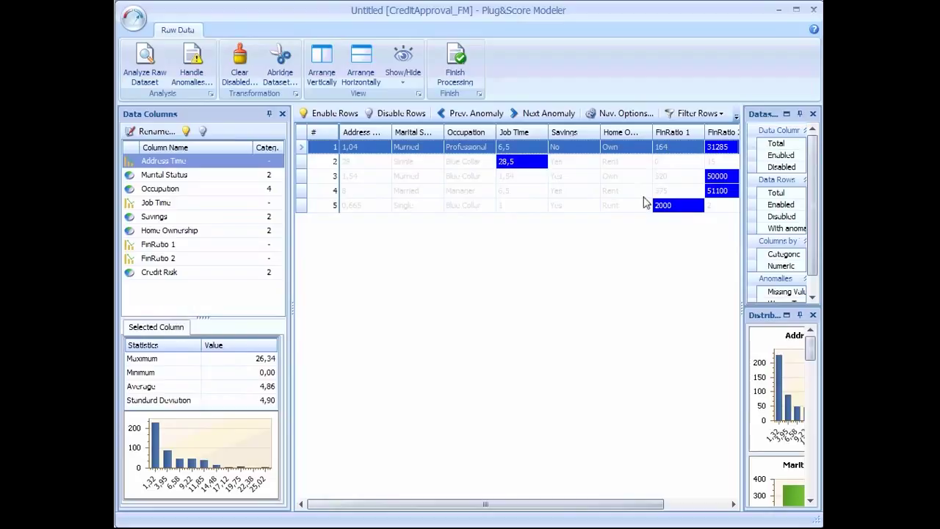
mouse_move(291, 228)
left_mouse_down()
mouse_move(302, 228)
mouse_move(293, 228)
left_mouse_up()
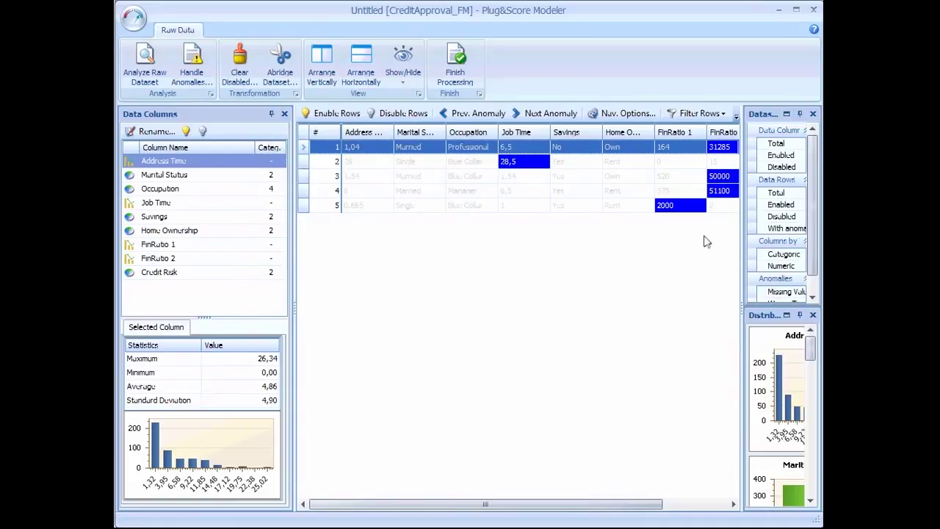
left_click_drag(743, 233, 648, 223)
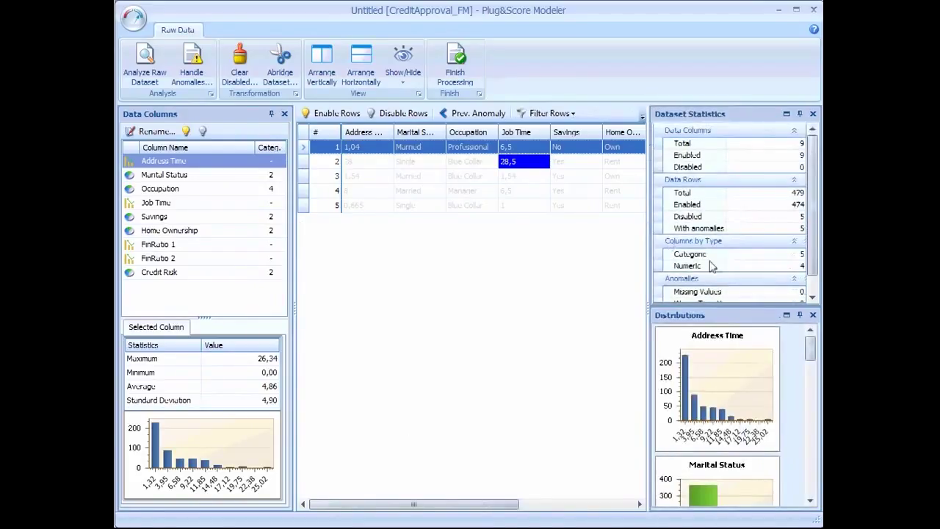
scroll(813, 348, "down", 3)
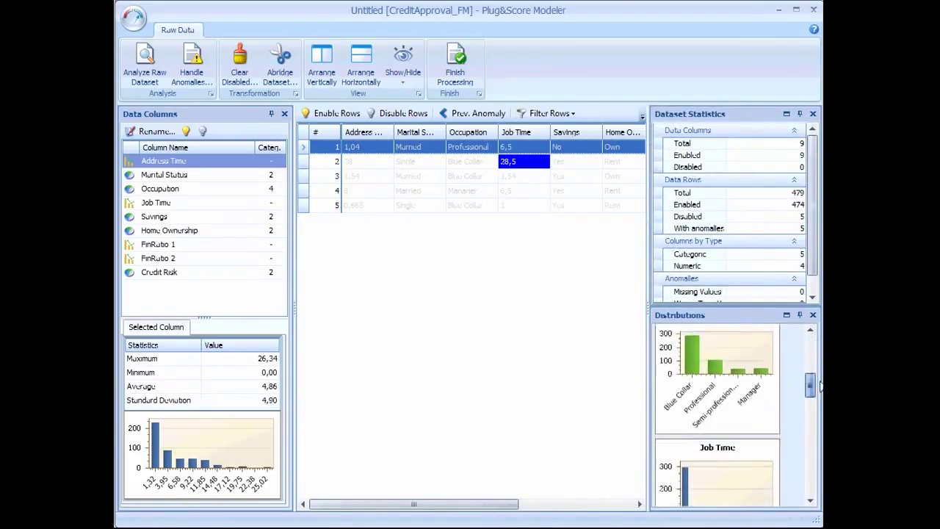
Step: Finish raw-data processing, deleting the 5 disabled rows
left_click(463, 71)
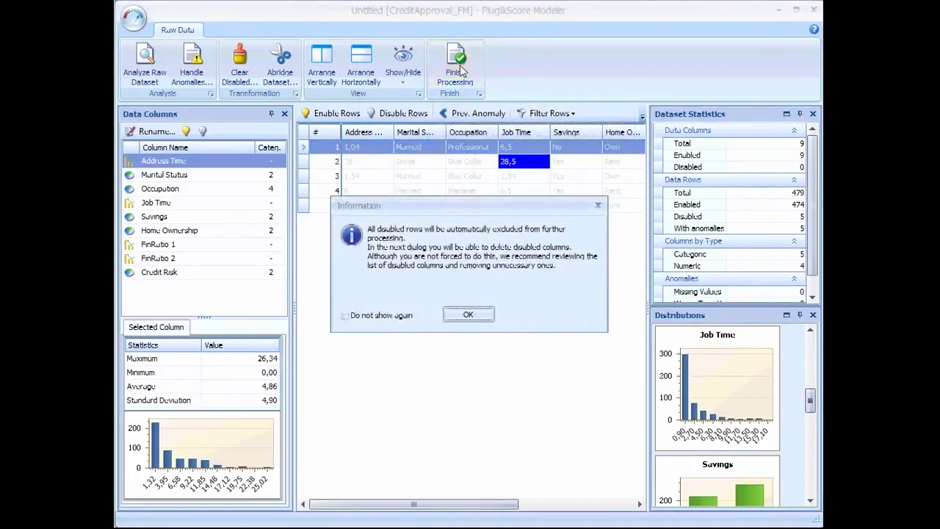
left_click(488, 313)
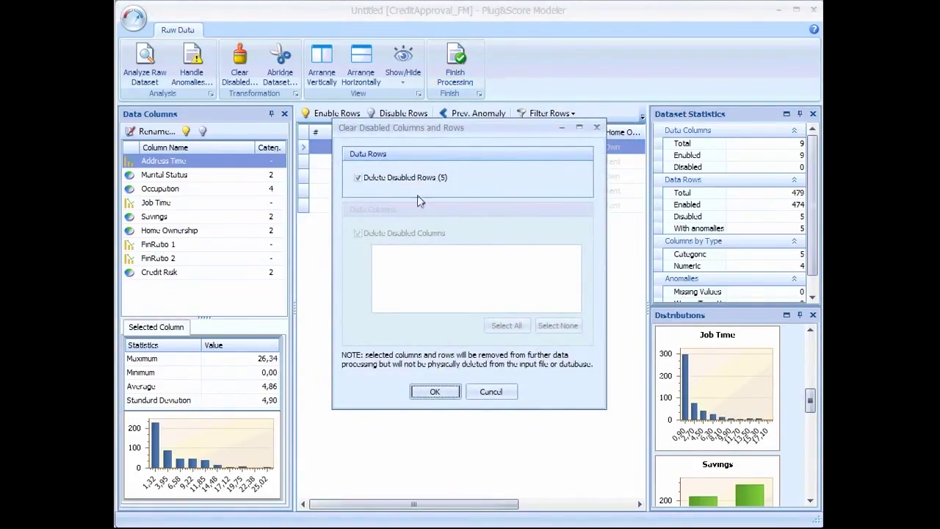
left_click(455, 393)
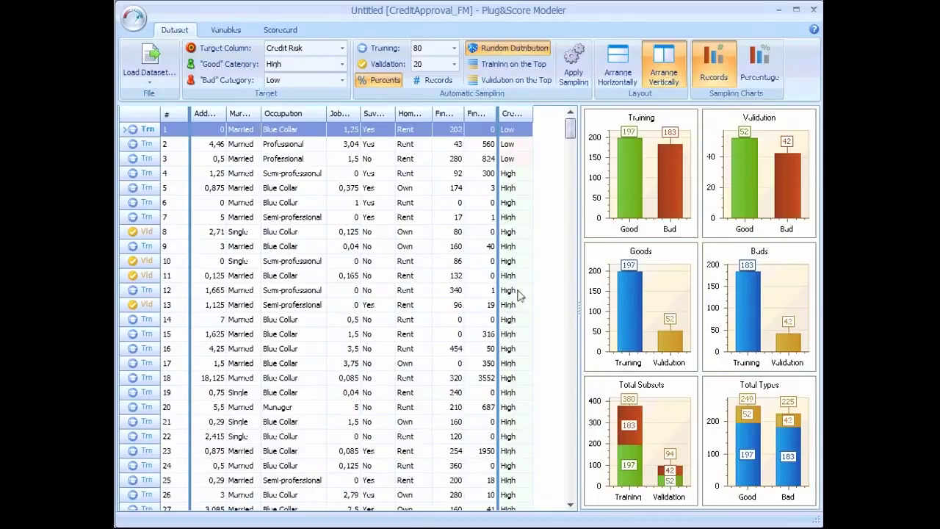
Step: Set the Good category to Low credit risk
scroll(507, 232, "down", 9)
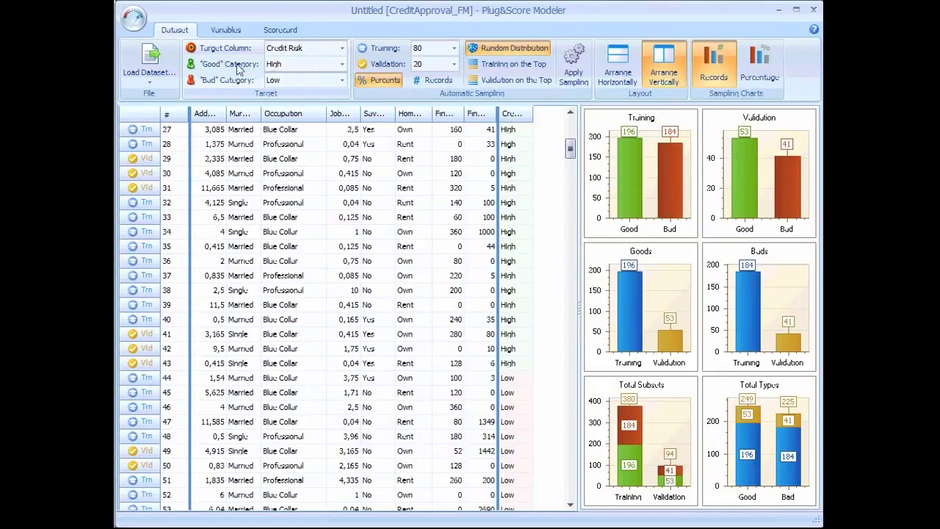
left_click(339, 66)
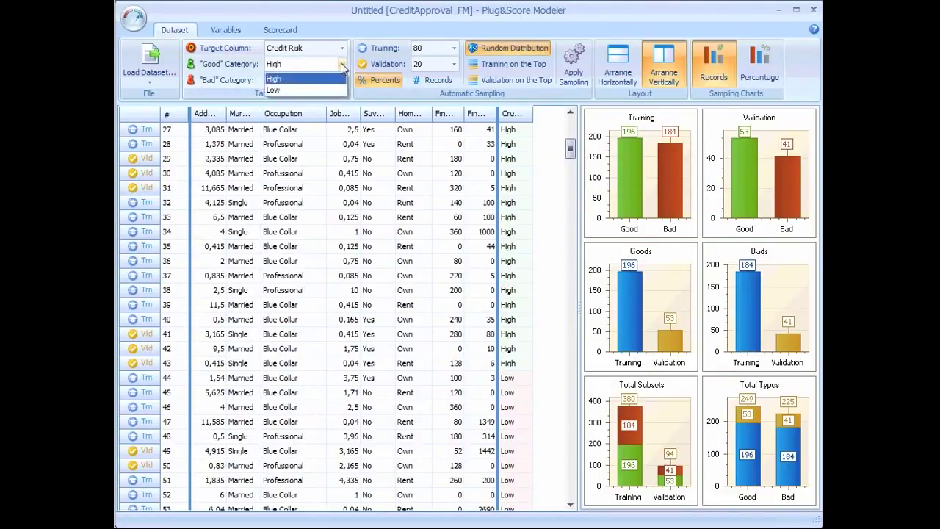
left_click(310, 89)
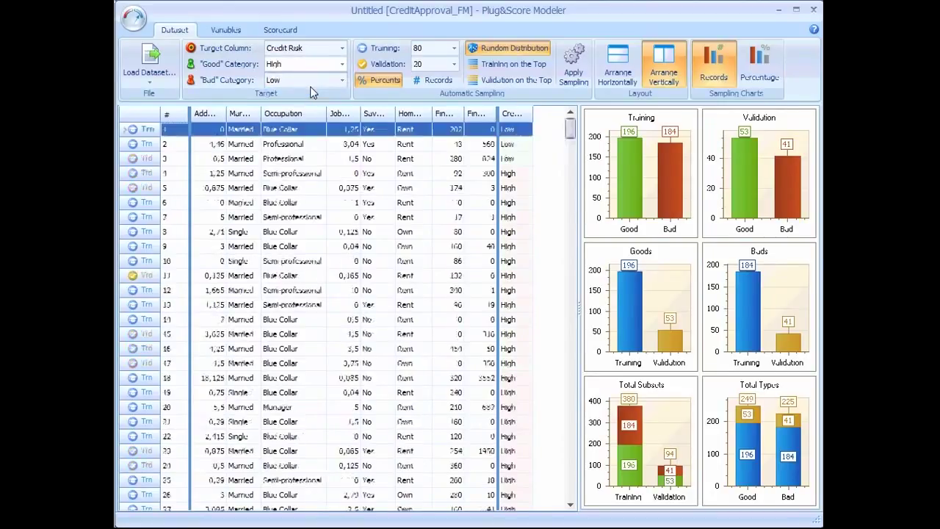
left_click(433, 261)
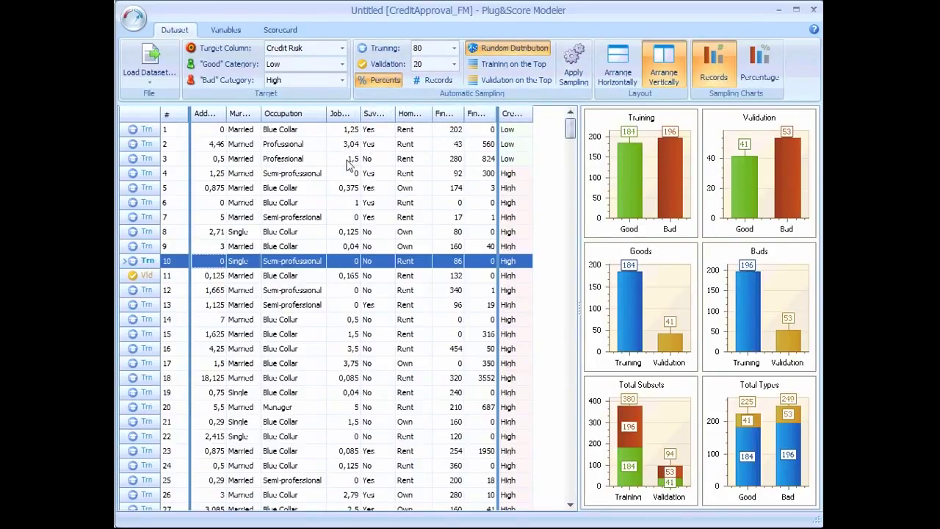
Step: Redraw the 80/20 sample, moving row 8 to Validation and back to Training
left_click(456, 66)
right_click(208, 238)
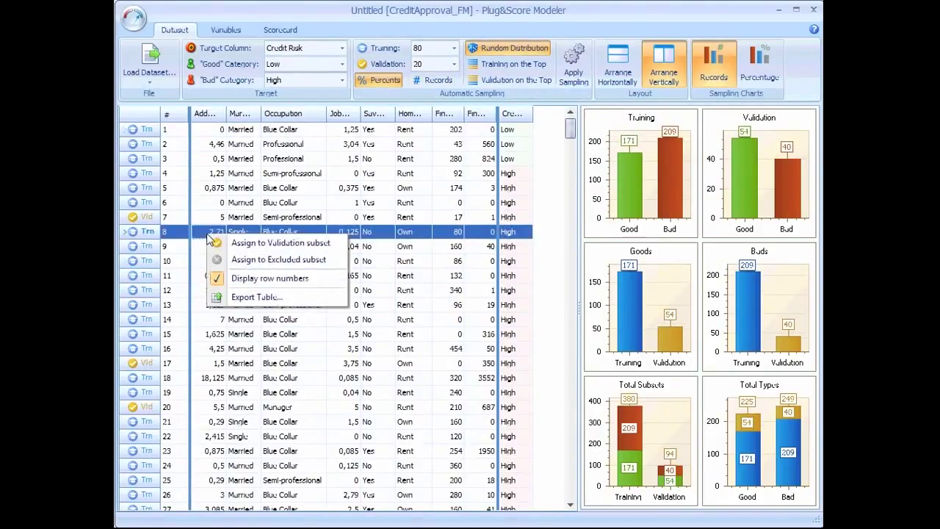
left_click(236, 248)
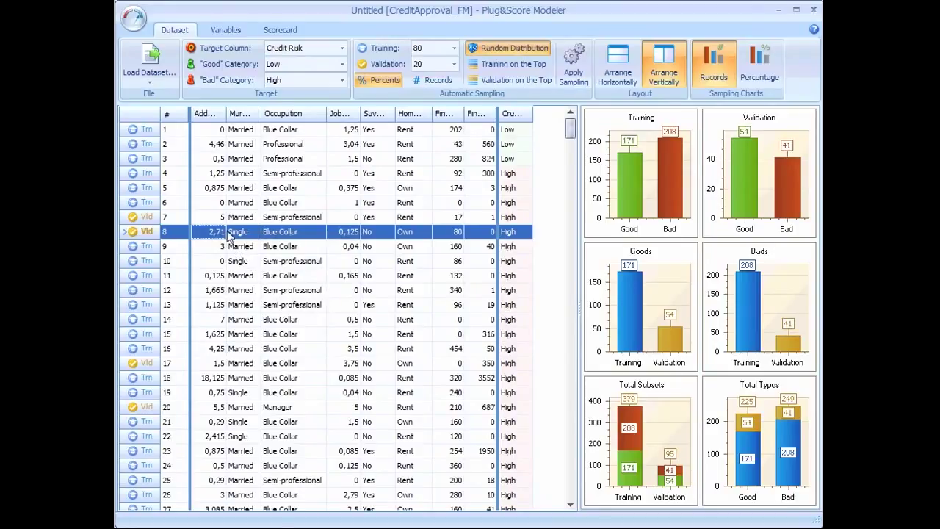
right_click(242, 235)
left_click(254, 248)
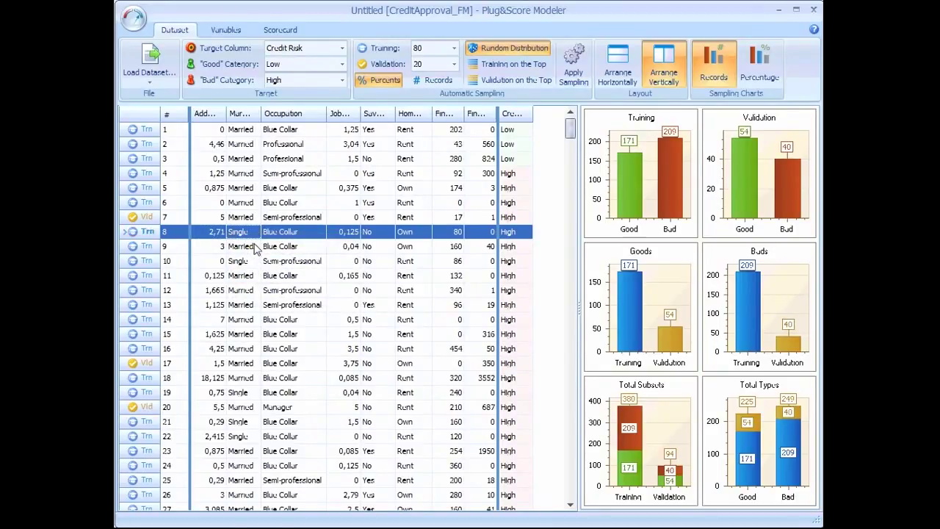
Step: Rank variables by information value and drill down into Job Time's five bins
left_click(225, 33)
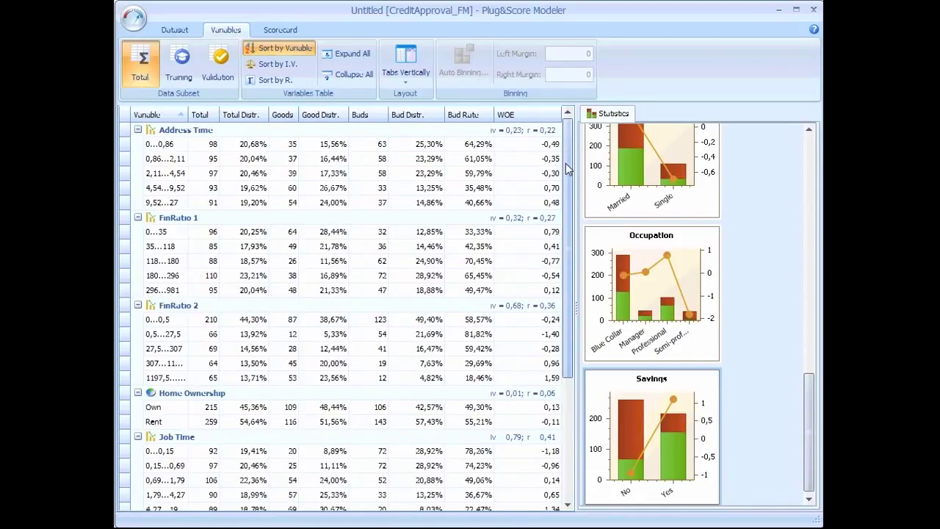
scroll(569, 169, "down", 2)
scroll(569, 169, "up", 2)
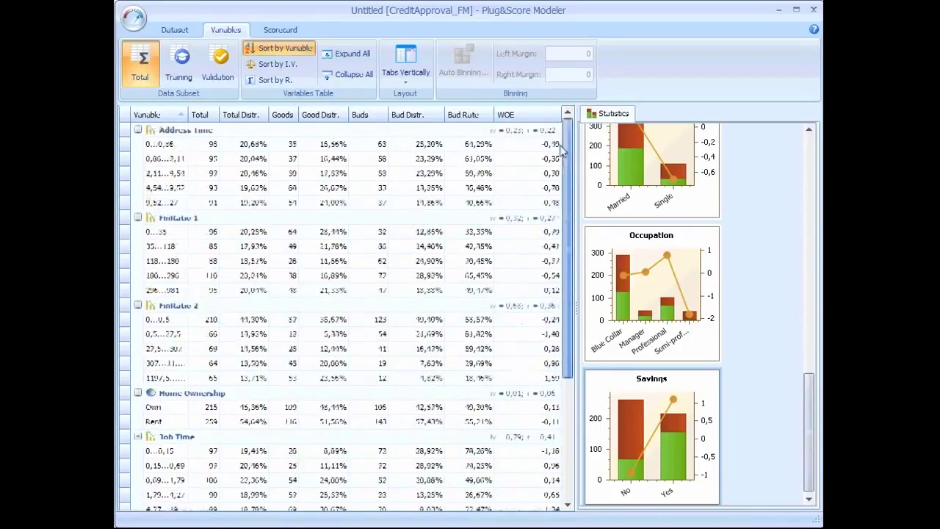
left_click(294, 64)
scroll(547, 336, "down", 4)
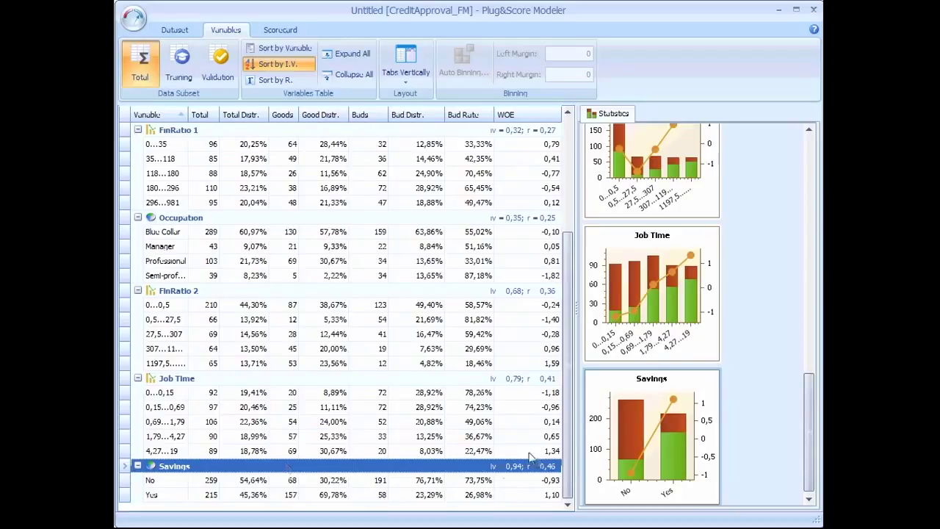
left_click_drag(571, 446, 621, 256)
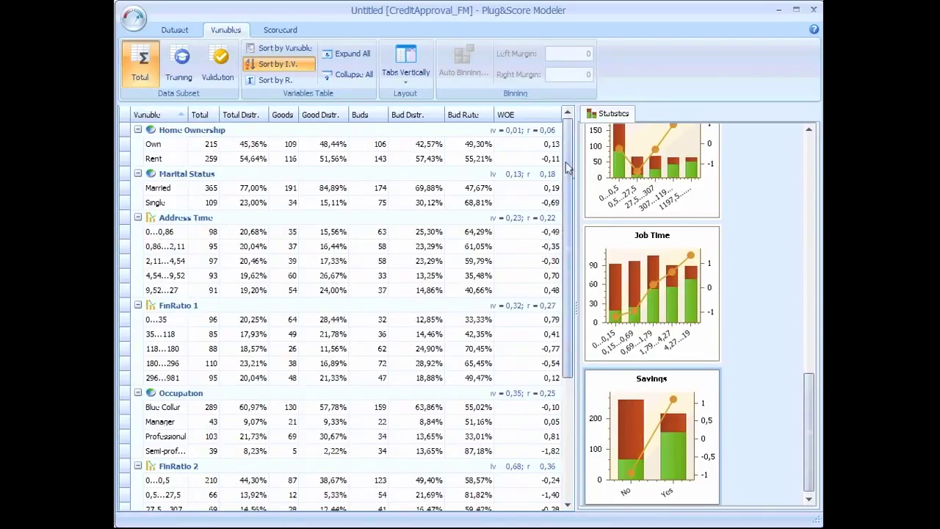
left_click_drag(571, 171, 563, 278)
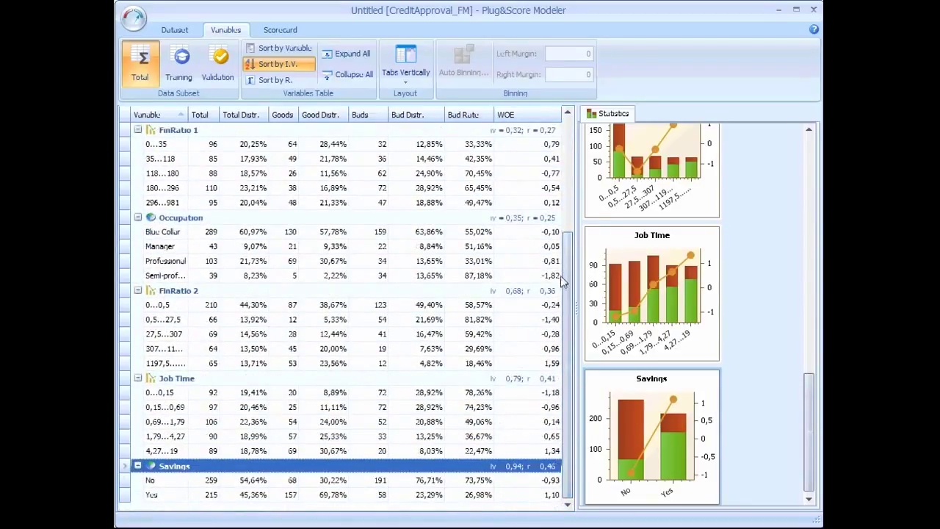
right_click(129, 382)
left_click(168, 386)
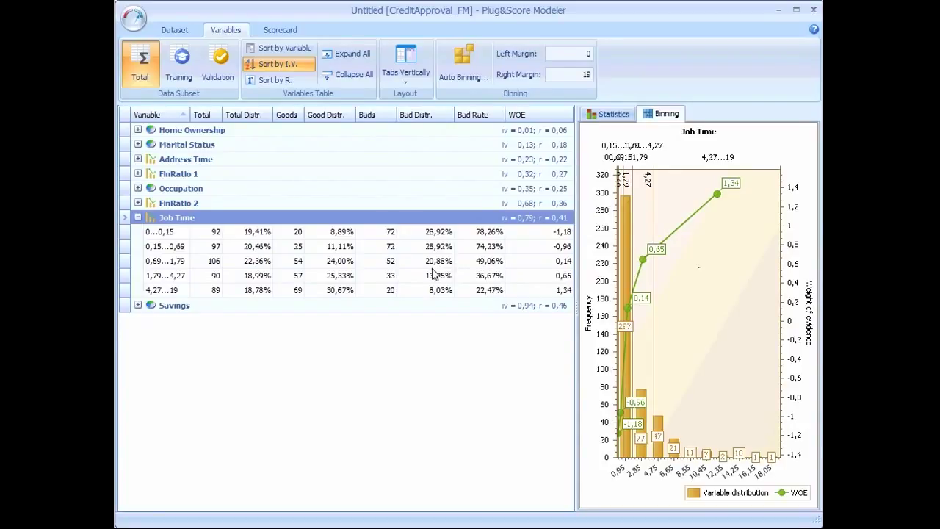
Step: Merge Job Time's 0...0,15 and 0,15...0,69 bins into a single 0...0,69 bin
left_click(161, 291)
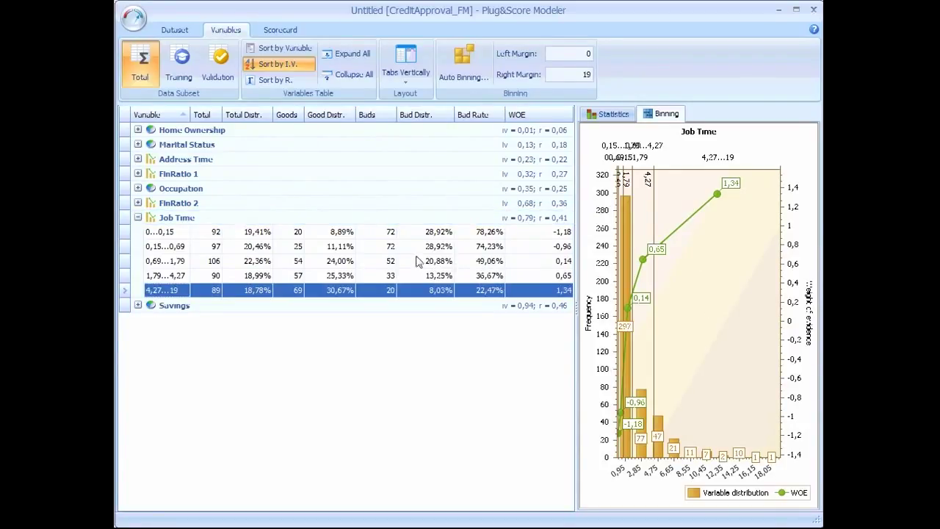
left_click(412, 233)
left_click(409, 249)
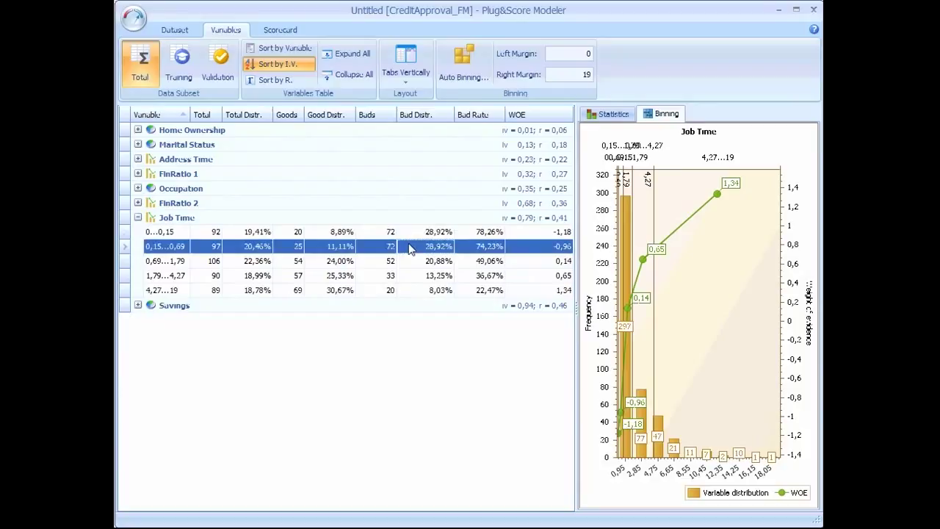
left_click(403, 233, "shift")
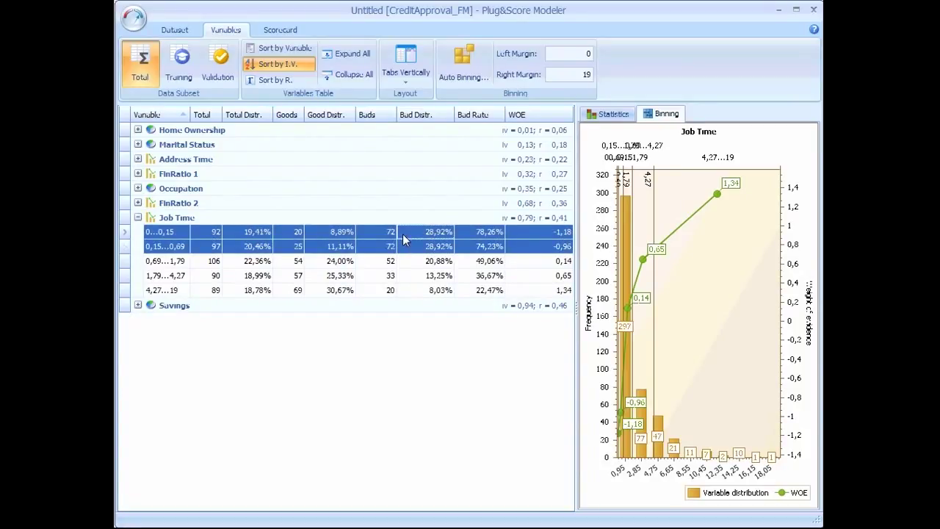
right_click(457, 240)
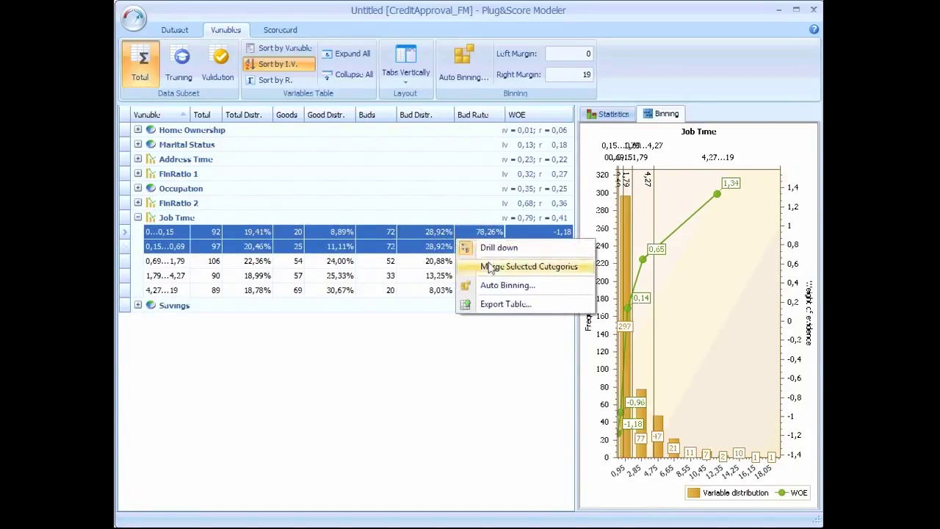
left_click(489, 267)
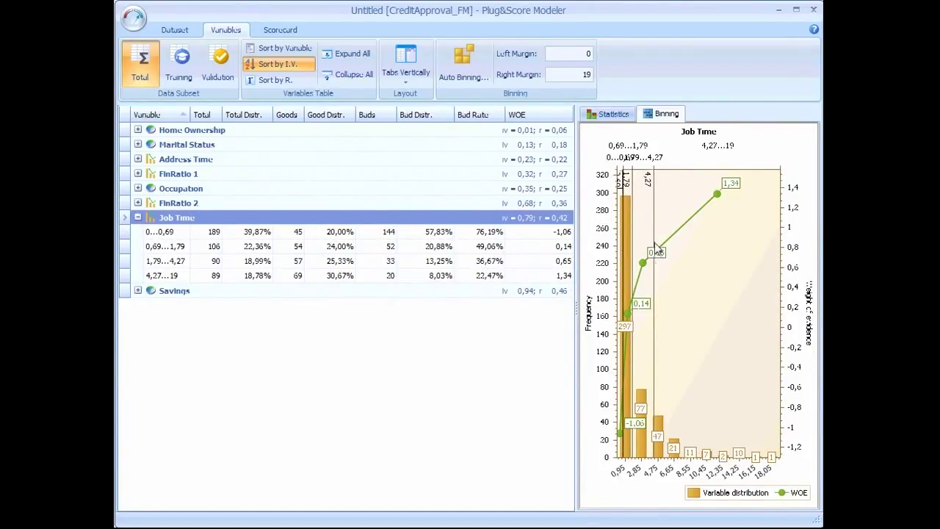
Step: Set Job Time's 4,27 cut point to exactly 5
left_click_drag(657, 250, 663, 245)
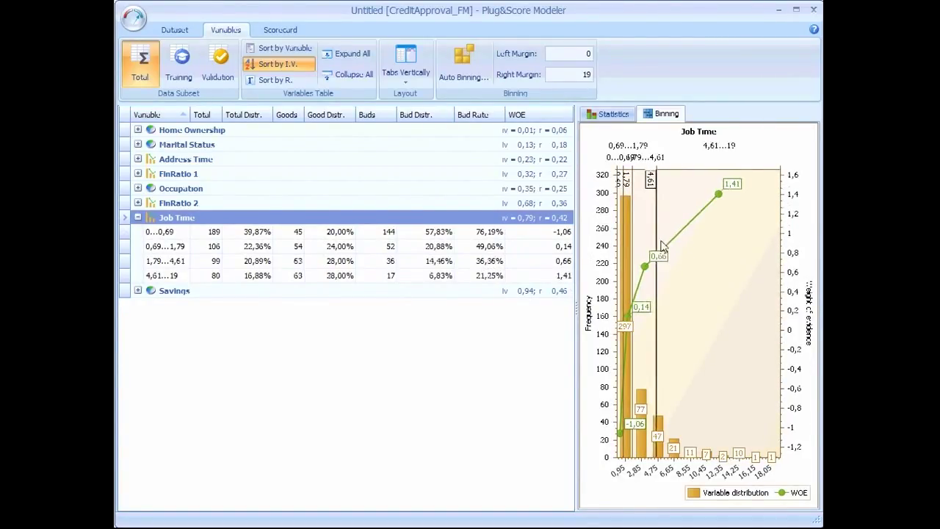
right_click(651, 185)
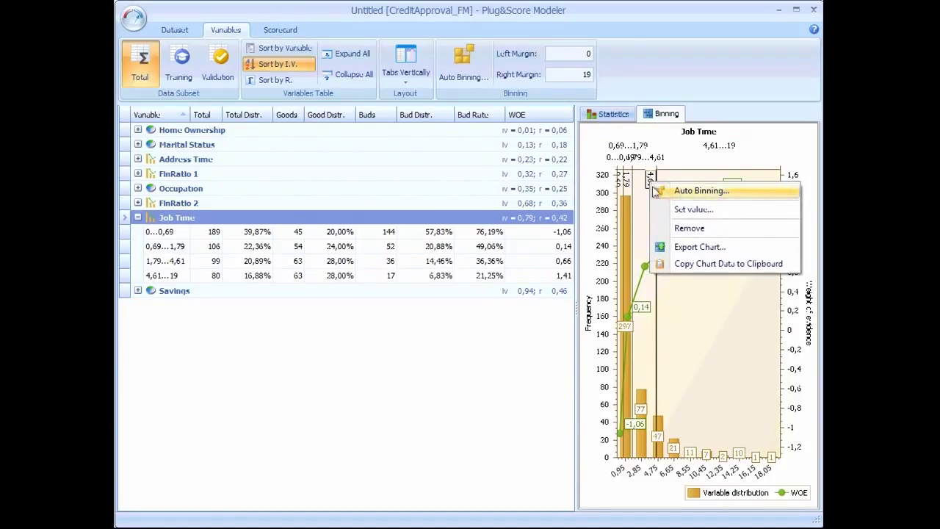
left_click(687, 210)
type("5")
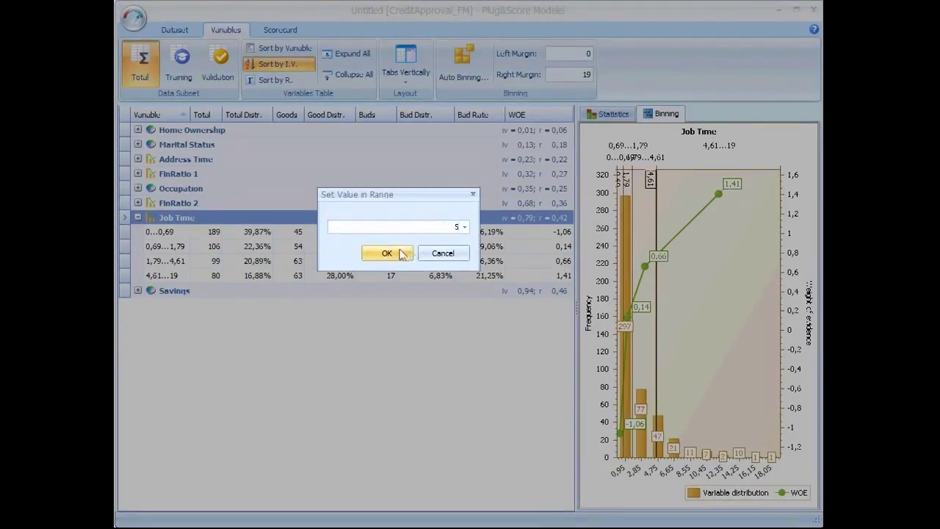
left_click(402, 253)
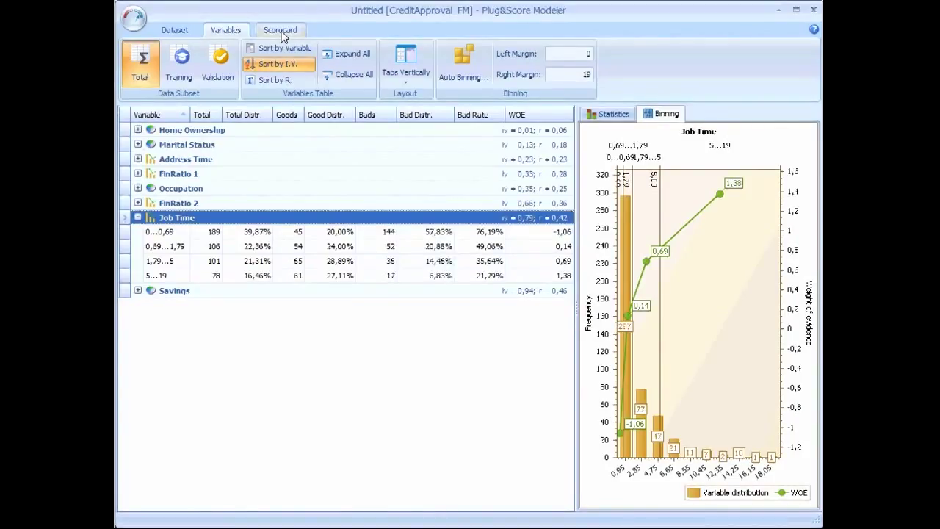
Step: In the scorecard, give Job Time's 1,79...5 bin 132 points
left_click(280, 30)
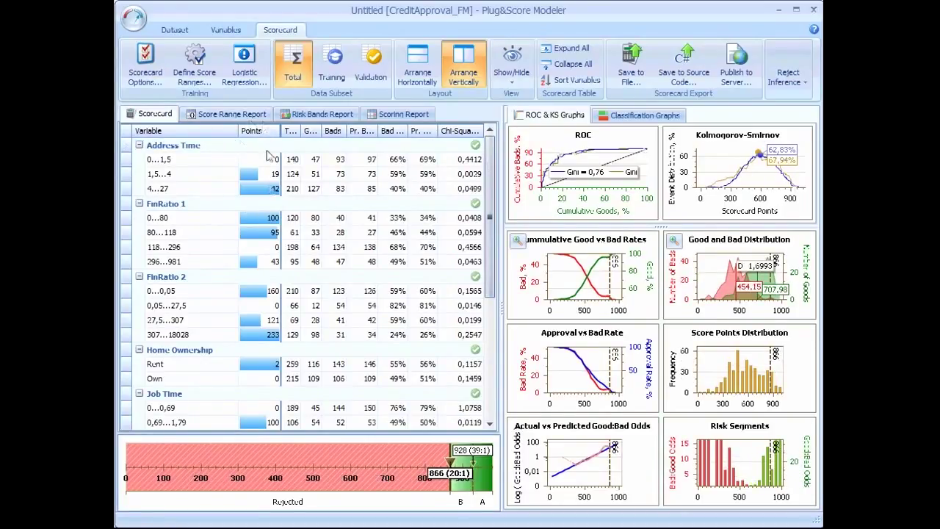
scroll(276, 278, "down", 4)
left_click(276, 276)
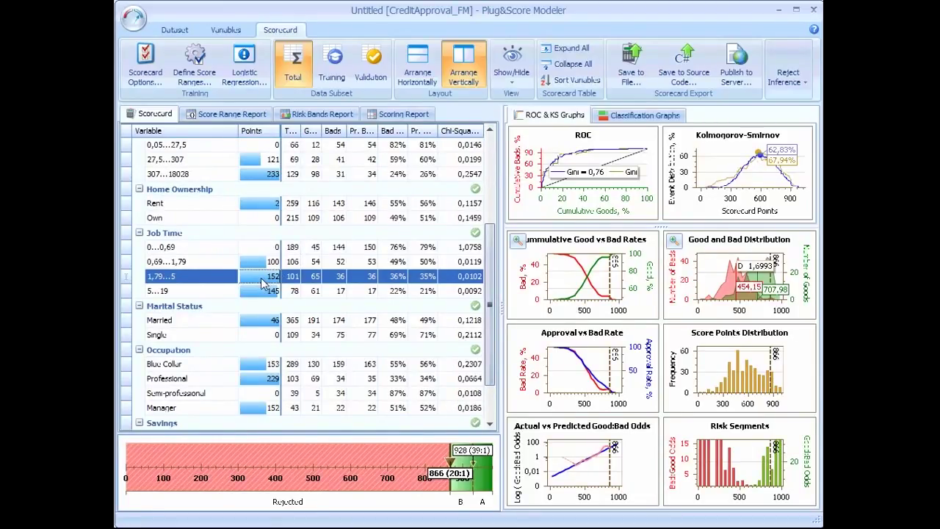
left_click(264, 282)
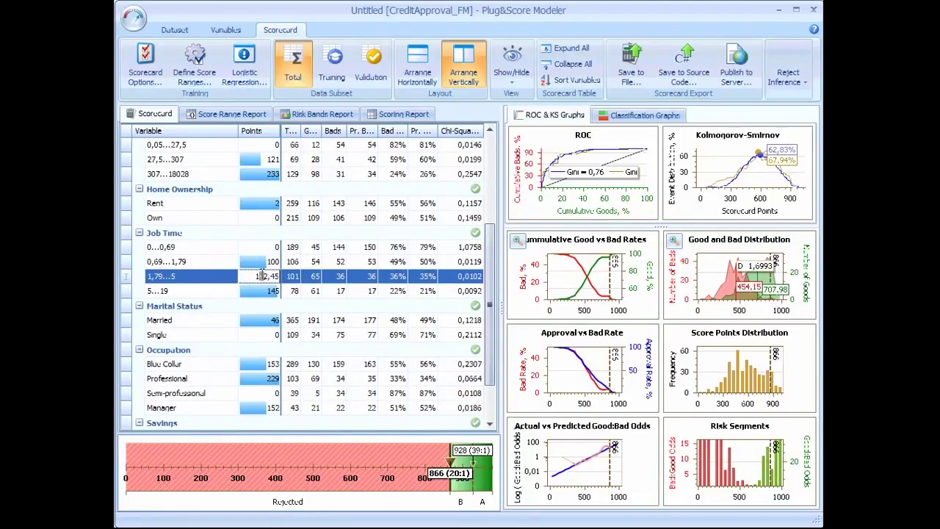
type("3")
key("Return")
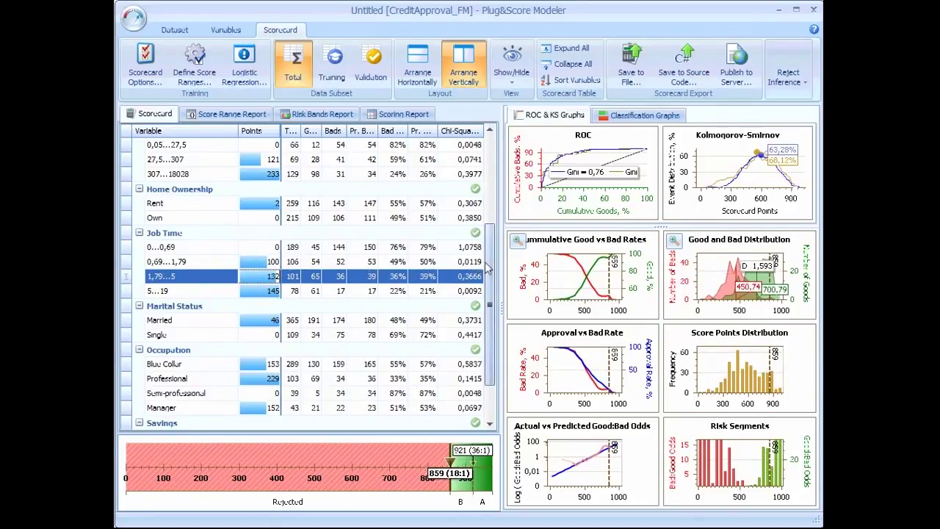
left_click_drag(487, 269, 483, 174)
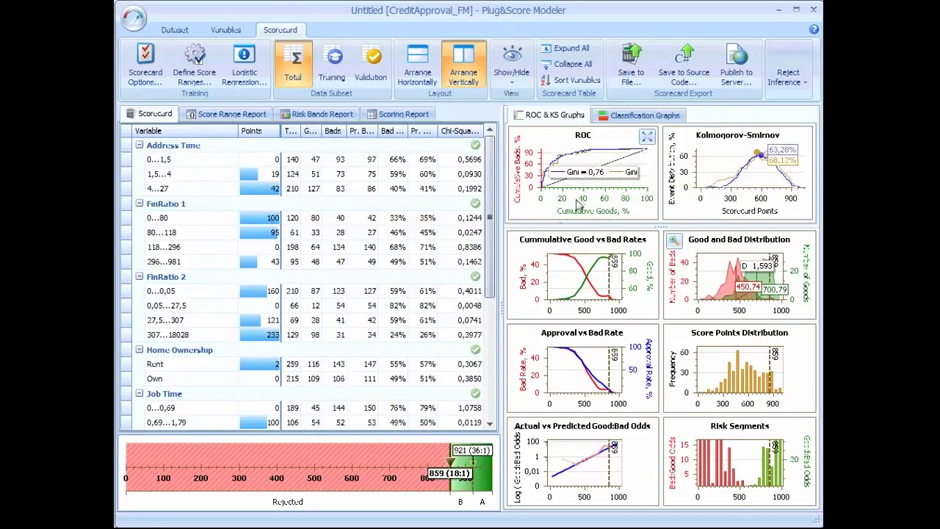
Step: Examine the Good and Bad Distribution chart with its 884 and 947 cutoffs
mouse_move(578, 180)
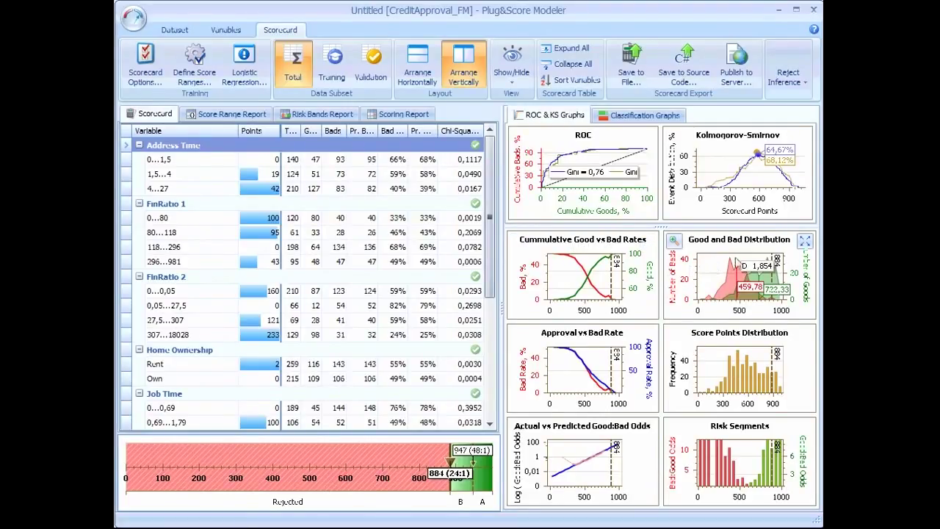
Step: Drag the cutoff to 597 in the maximized distribution chart, then restore ROC and KS graphs
left_click(805, 243)
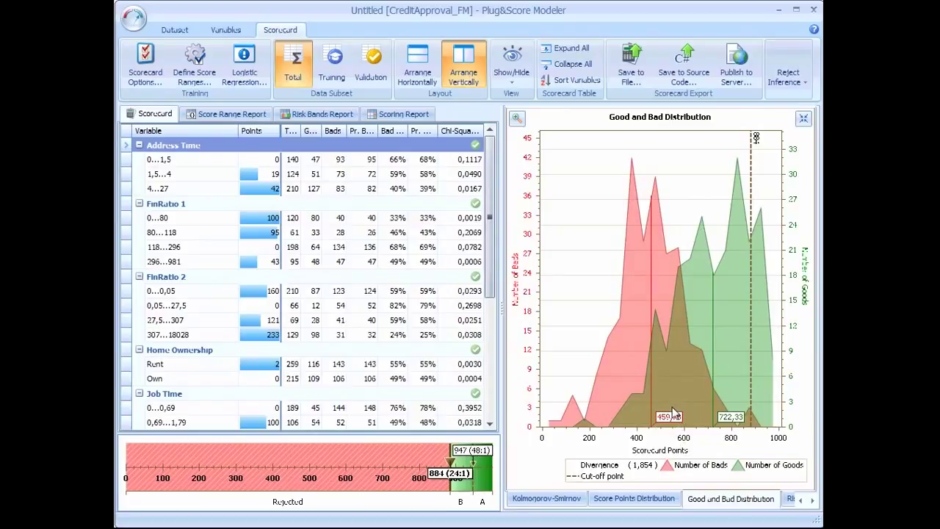
mouse_move(661, 424)
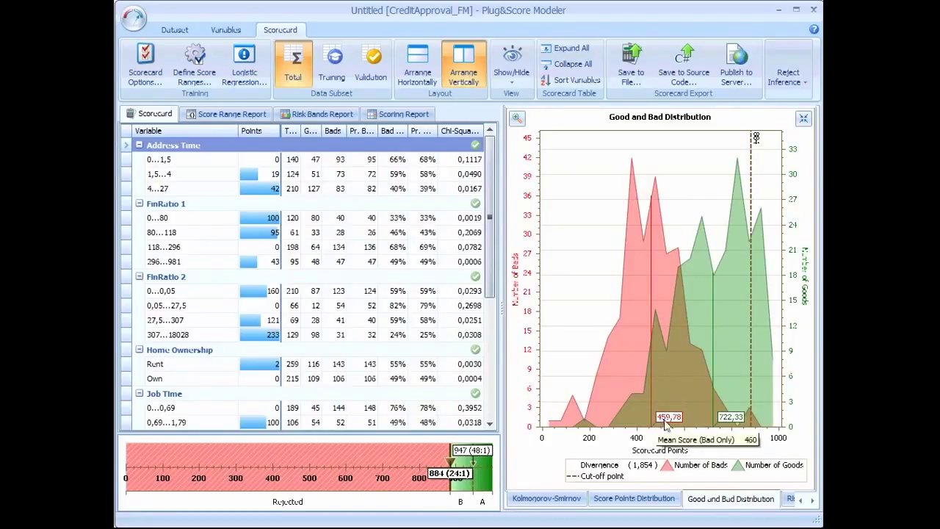
mouse_move(740, 425)
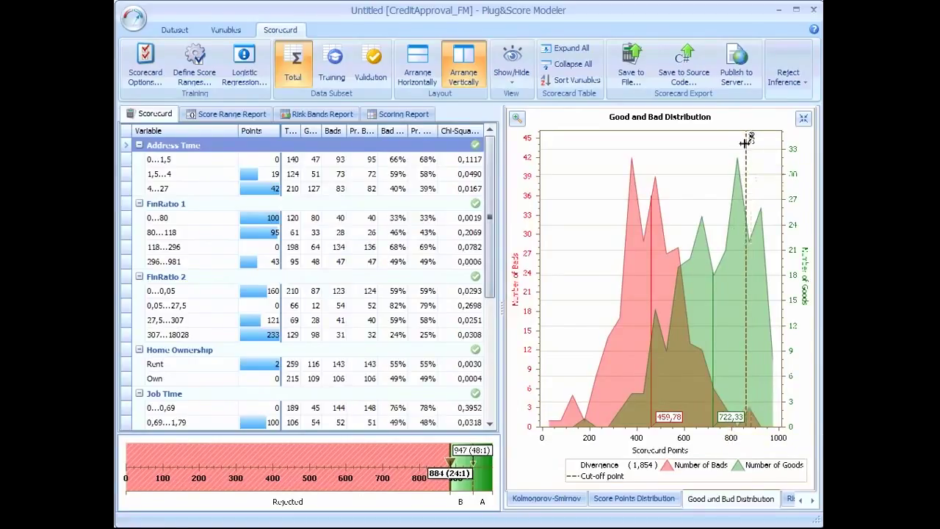
left_click_drag(751, 147, 683, 154)
left_click(804, 118)
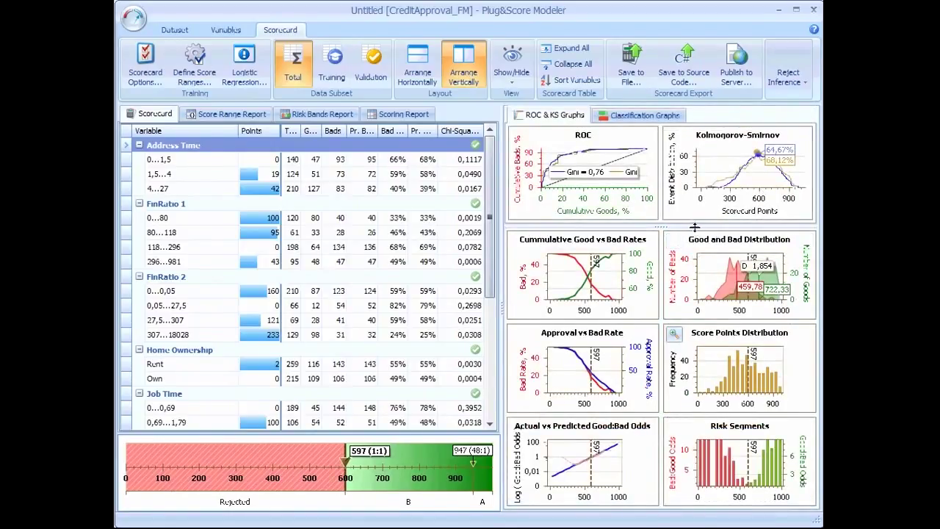
Step: Compare Training and Validation classification graphs, then show the Total subset at the 597 cutoff
left_click(628, 124)
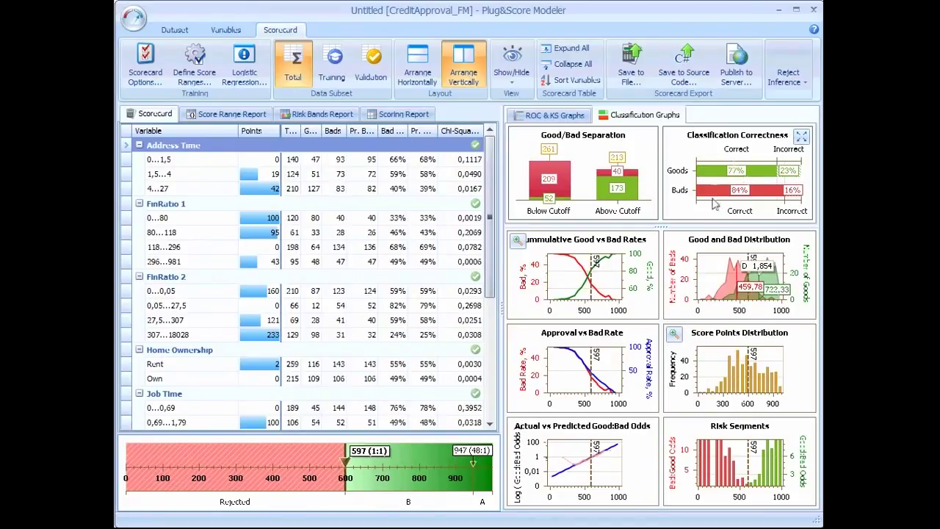
left_click(337, 74)
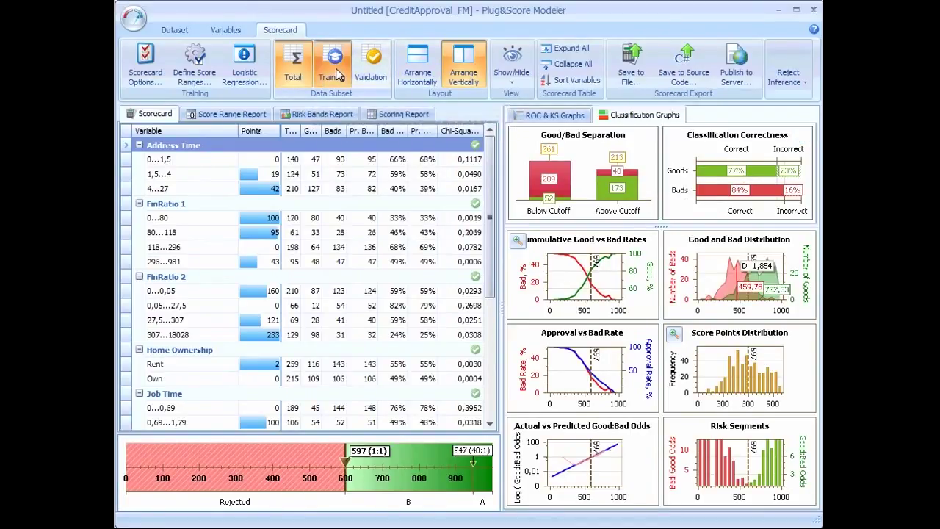
left_click(371, 71)
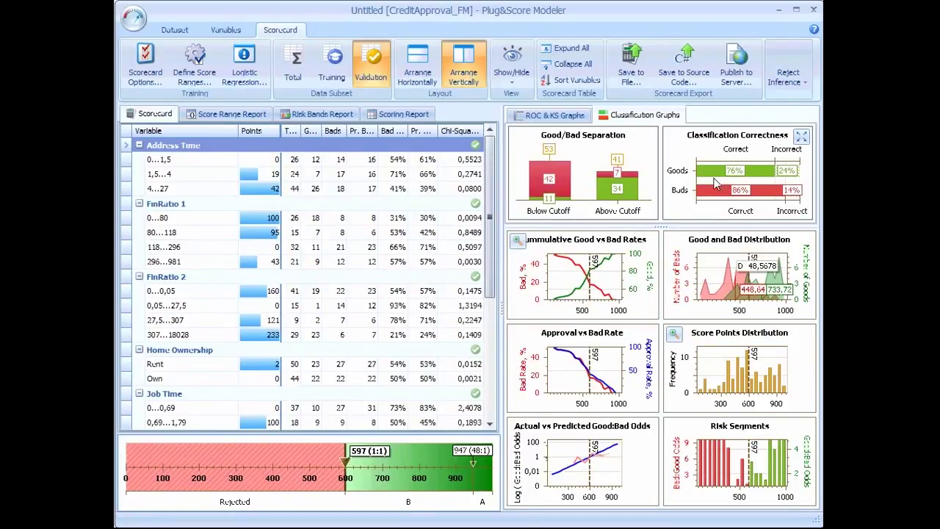
left_click(293, 66)
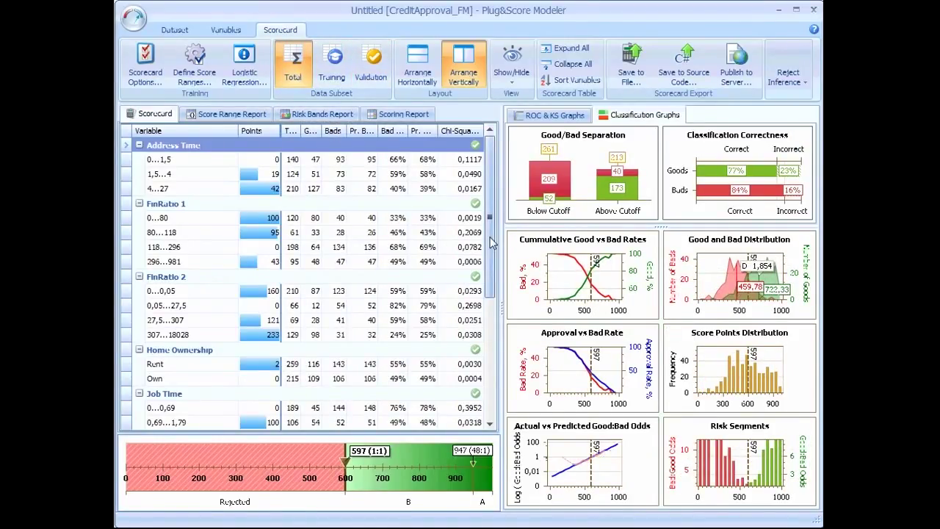
Step: Sort the scoring report by ascending score and review rows around the 597 cutoff without exporting
left_click(412, 116)
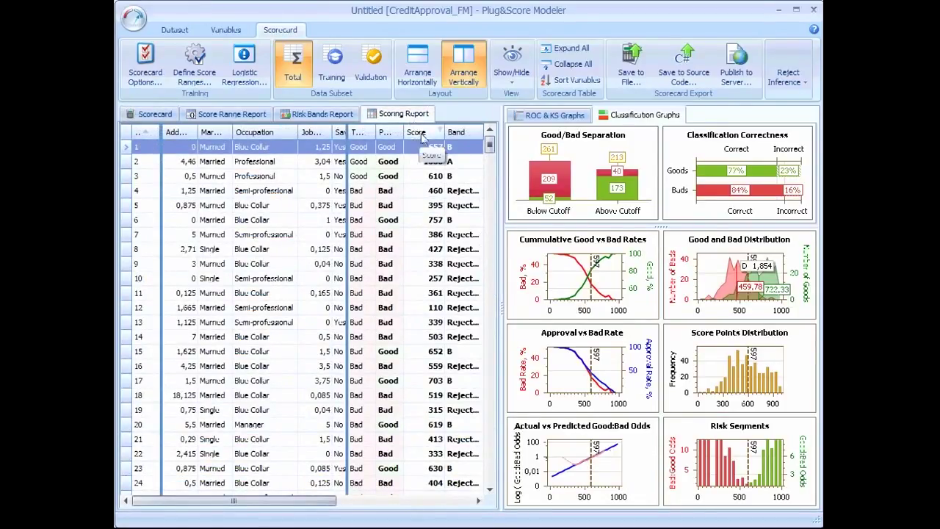
left_click(417, 134)
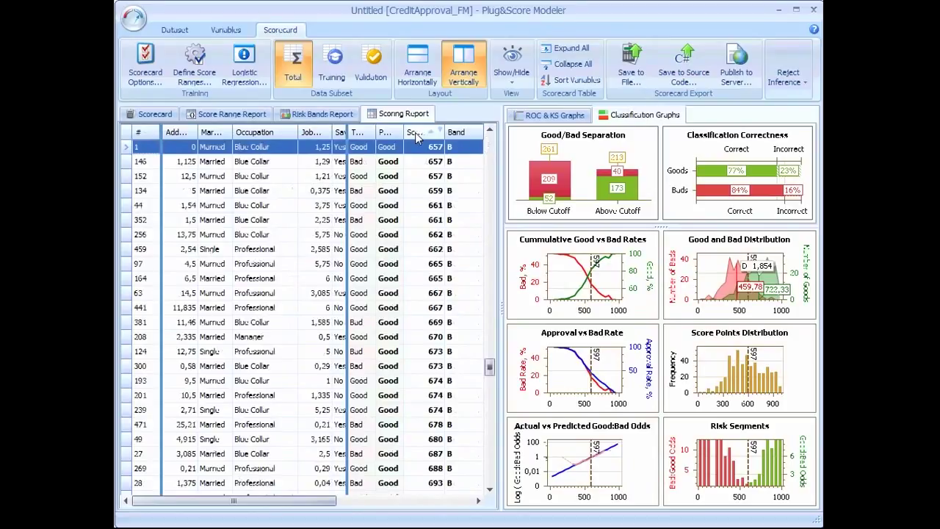
left_click_drag(490, 371, 490, 144)
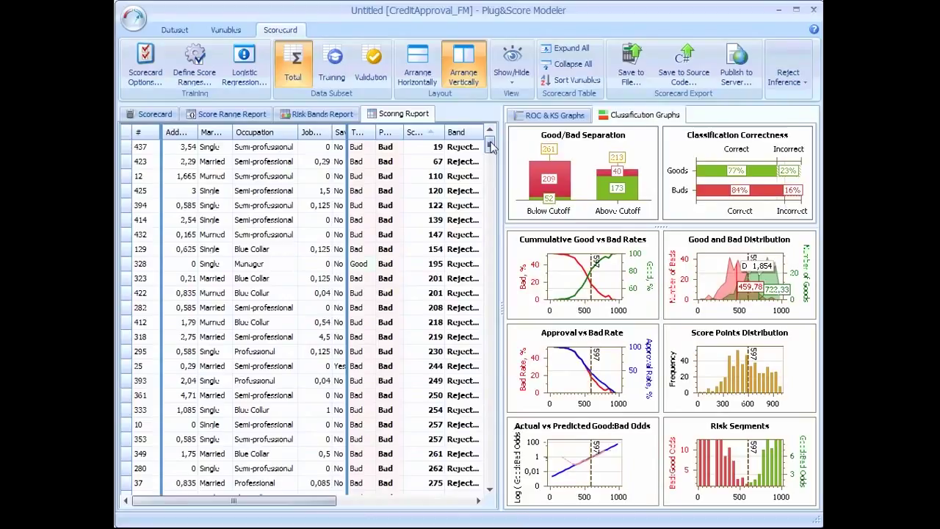
left_click_drag(491, 147, 500, 352)
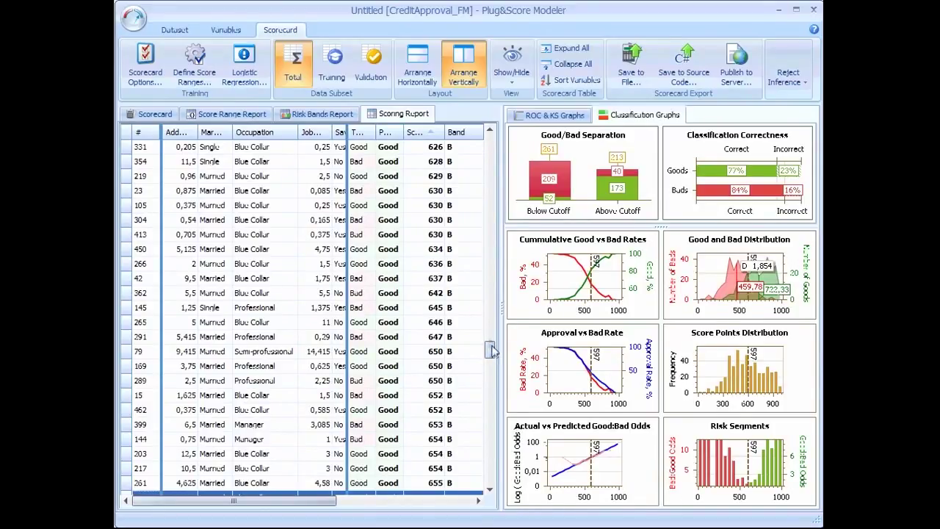
left_click_drag(498, 354, 465, 332)
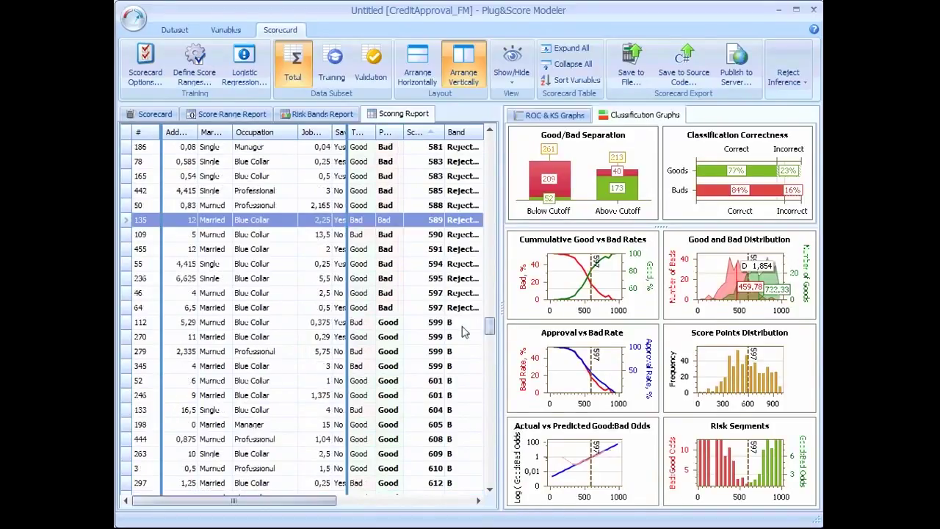
right_click(125, 222)
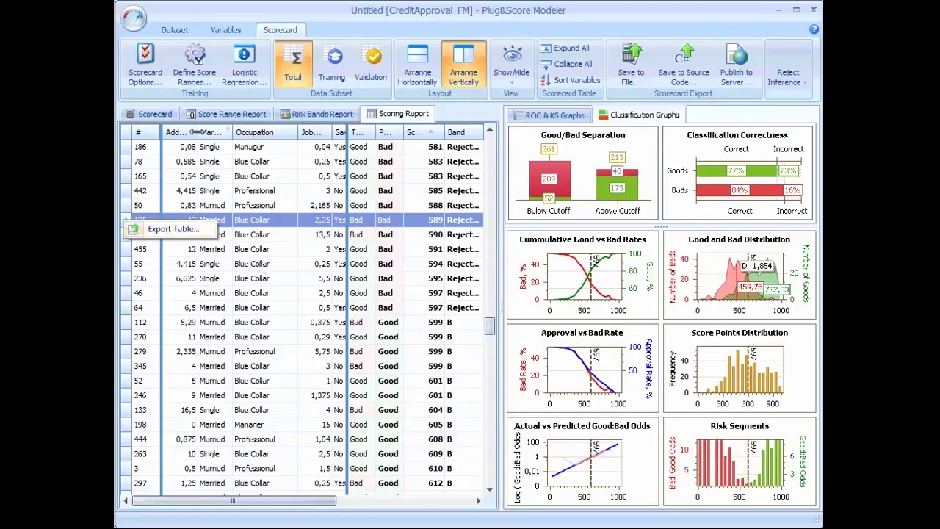
left_click(149, 118)
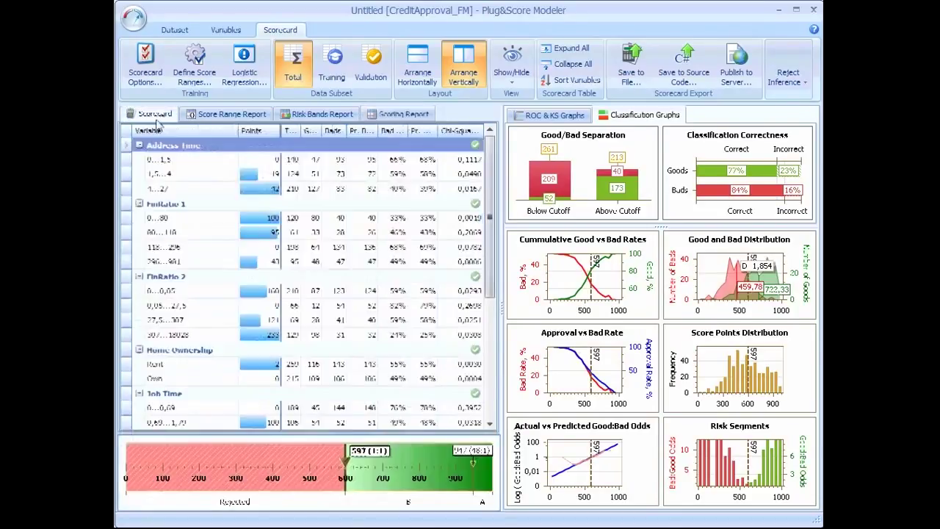